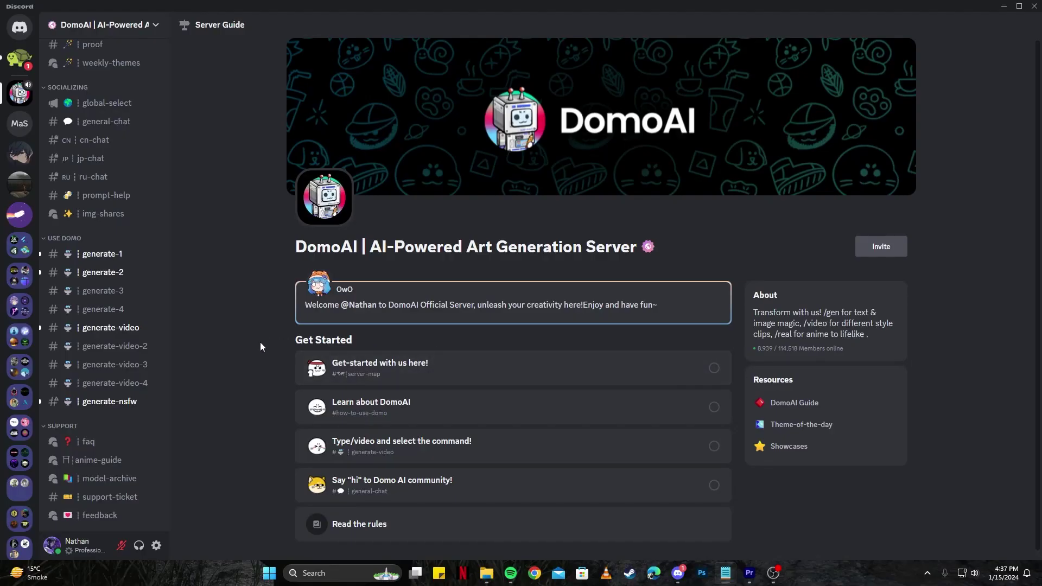
In generate-video-2, draft a DomoAI /video command with titanic.mp4 attached as the source clip.
{"action": "left_click", "coordinate": [130, 350]}
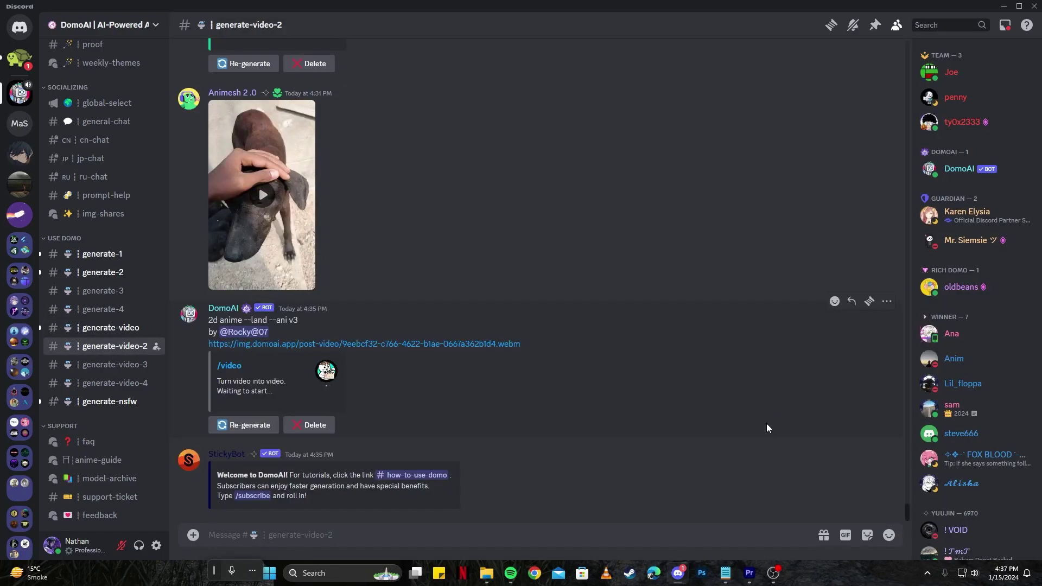
{"action": "type", "text": "/"}
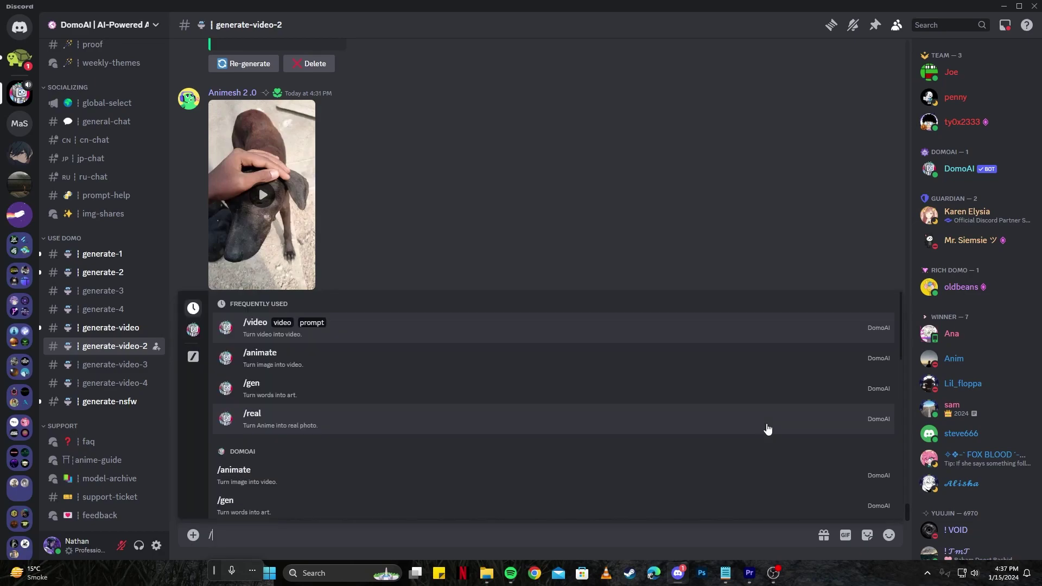
{"action": "type", "text": "video"}
{"action": "key", "text": "Return"}
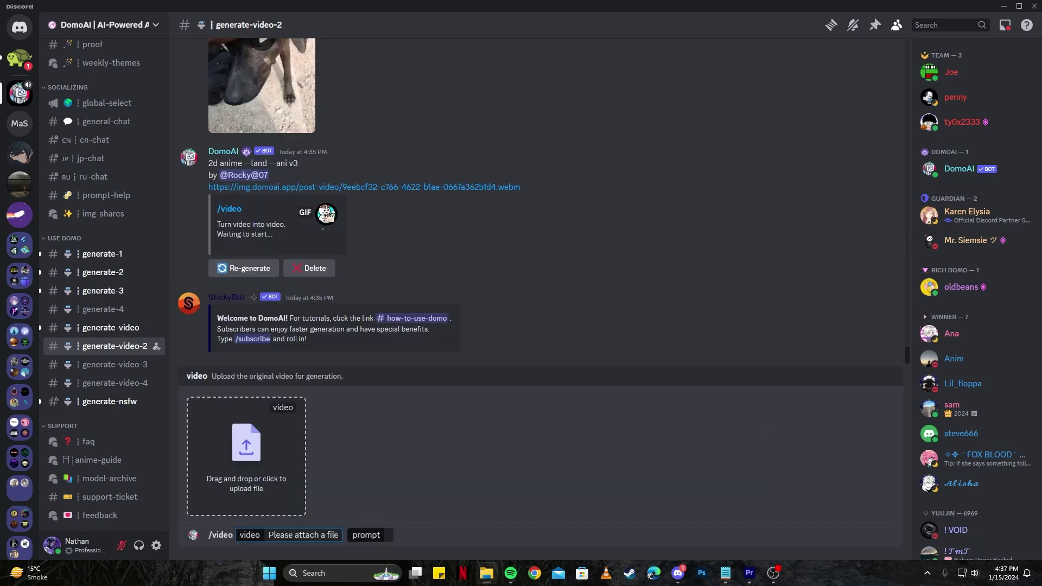
{"action": "left_click_drag", "start_coordinate": [545, 581], "coordinate": [281, 473]}
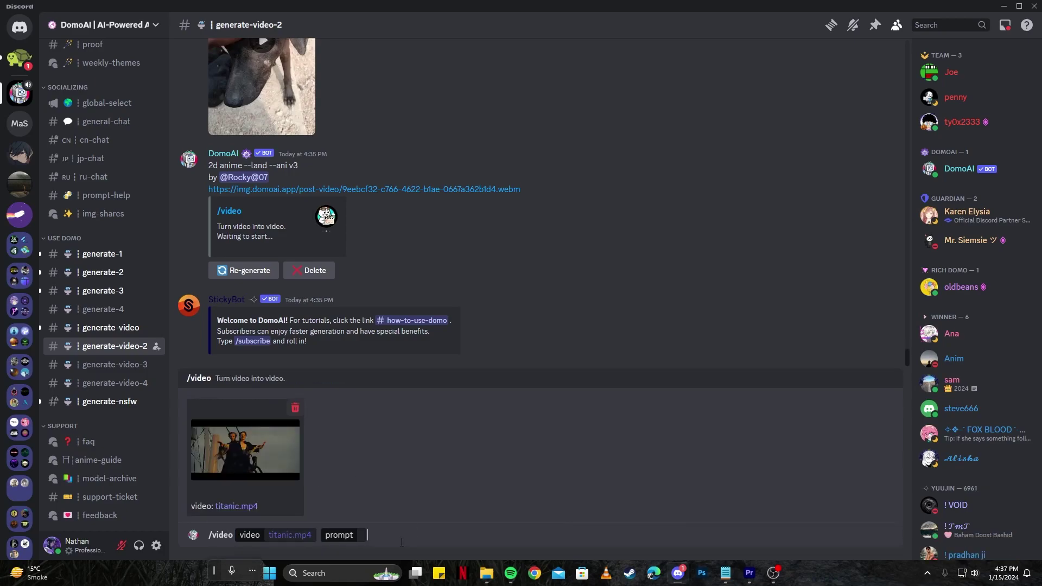
Submit the 'titanic cutscene' prompt and start a 3-second Anime v1 flat color conversion.
{"action": "key", "text": "Return"}
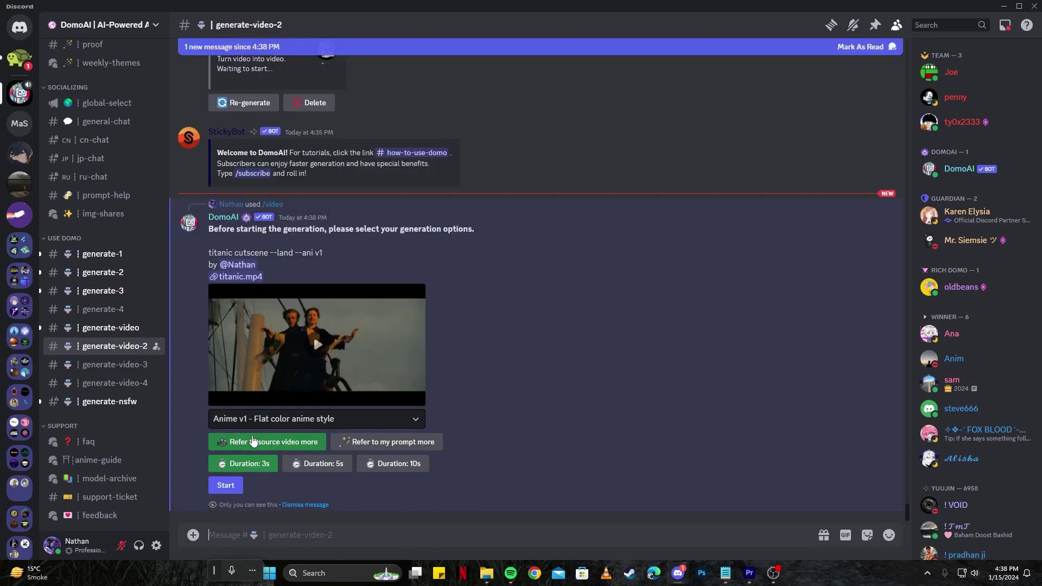
{"action": "left_click", "coordinate": [239, 420]}
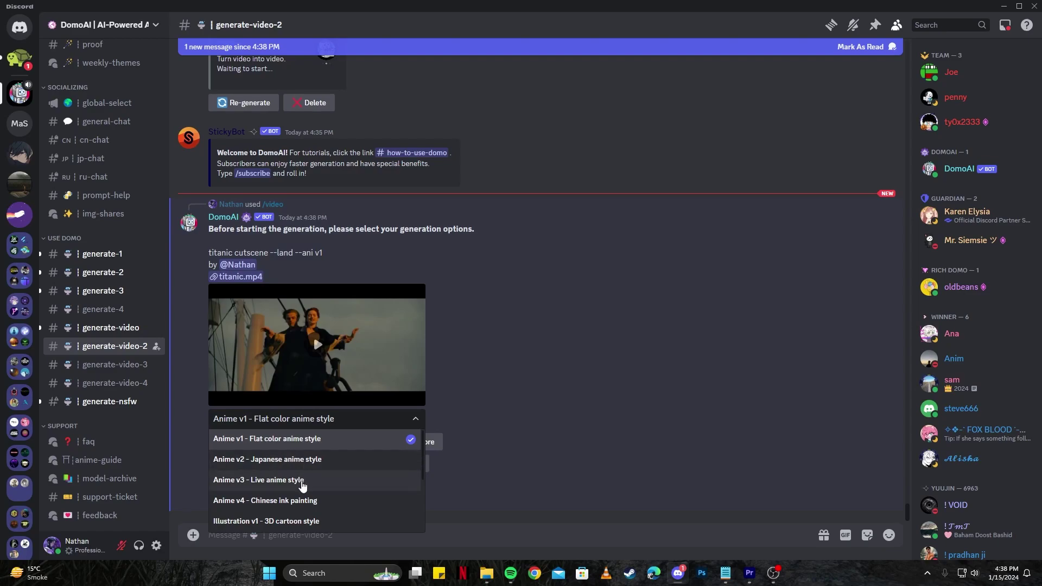
{"action": "left_click", "coordinate": [315, 439]}
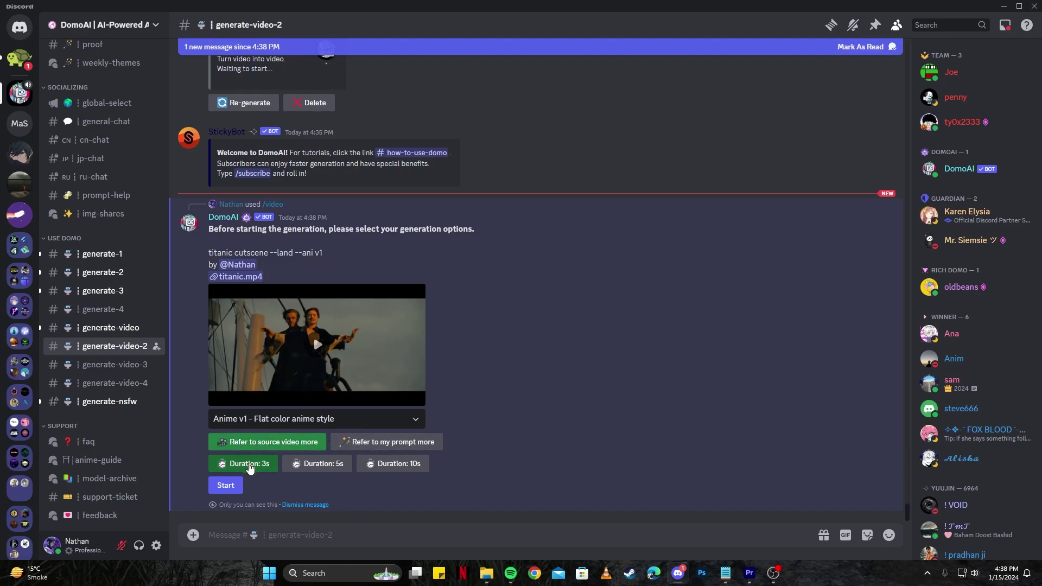
{"action": "left_click", "coordinate": [226, 485]}
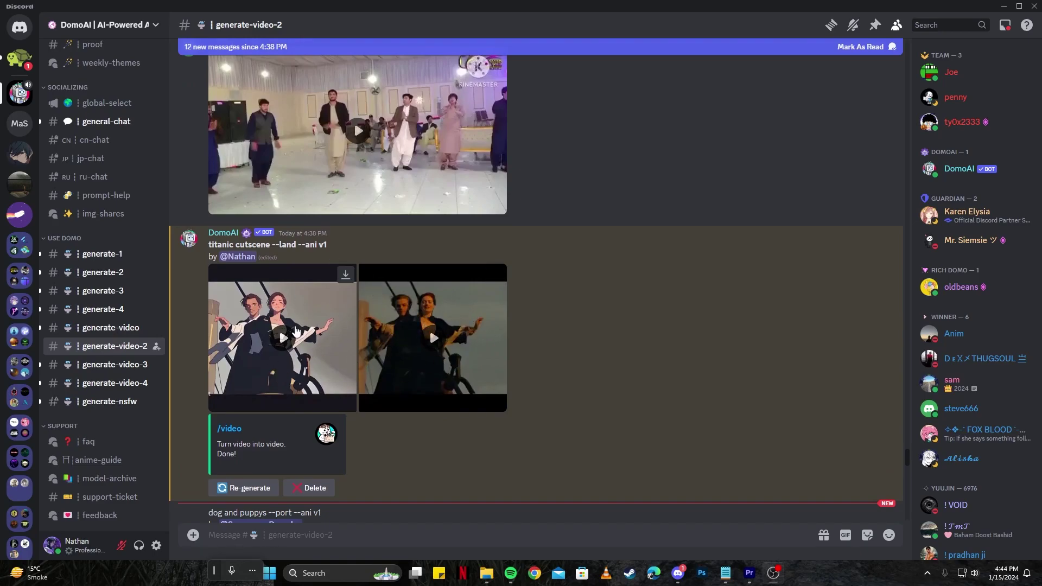
Play the anime Titanic video enlarged in the media viewer, then close it.
{"action": "left_click", "coordinate": [295, 331]}
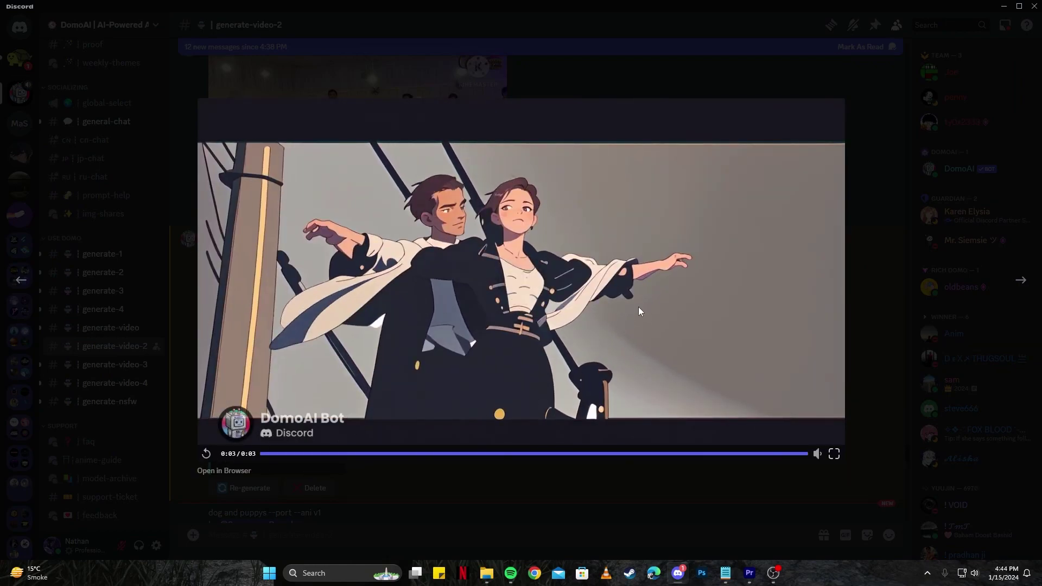
{"action": "left_click", "coordinate": [734, 488]}
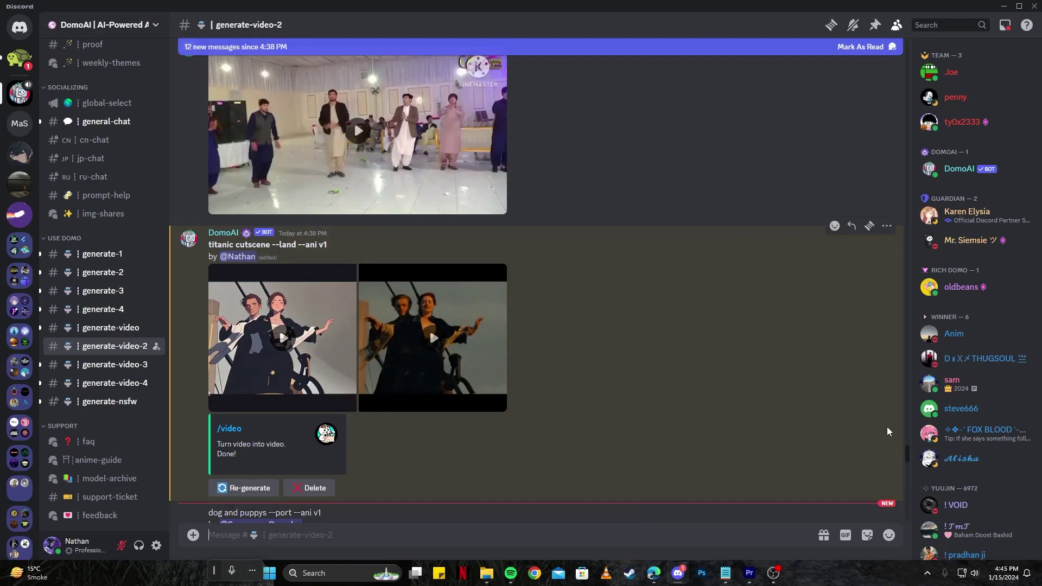
Run /video on matrix.mp4 with prompt 'matrix bullets stopping scene --land --ani v1' in Anime v1 style.
{"action": "type", "text": "/vide"}
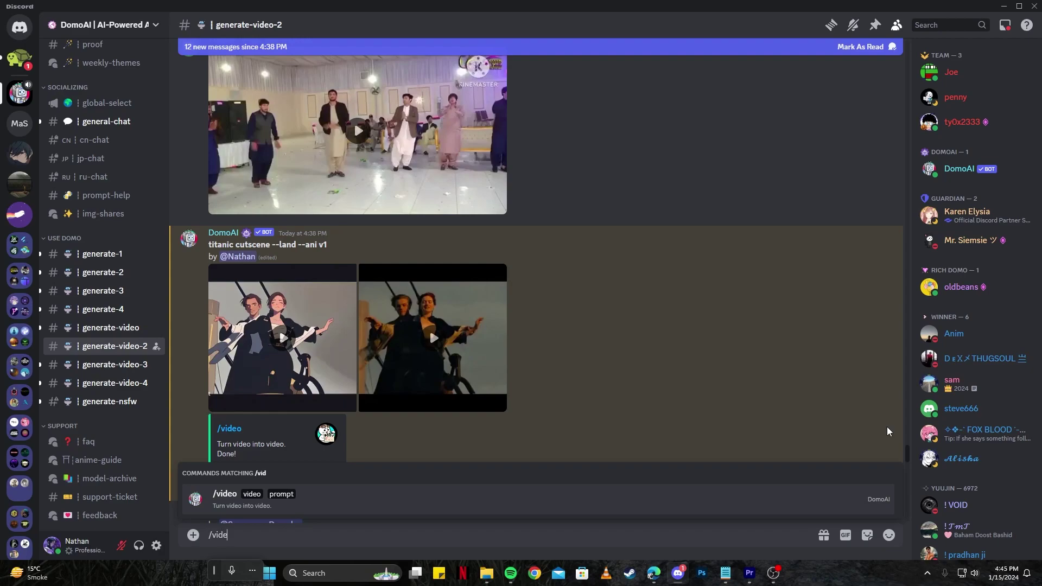
{"action": "key", "text": "Tab"}
{"action": "left_click_drag", "start_coordinate": [887, 426], "coordinate": [255, 459]}
{"action": "left_click", "coordinate": [356, 536]}
{"action": "type", "text": "matrix bullets stopping scene --land --ani v1"}
{"action": "key", "text": "Return"}
{"action": "left_click", "coordinate": [272, 384]}
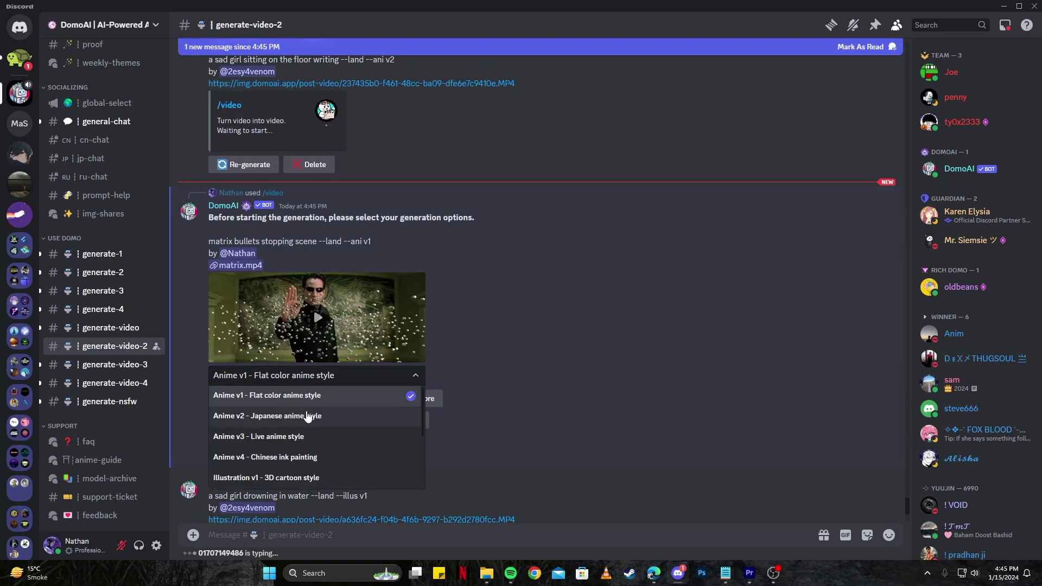
{"action": "left_click", "coordinate": [614, 410]}
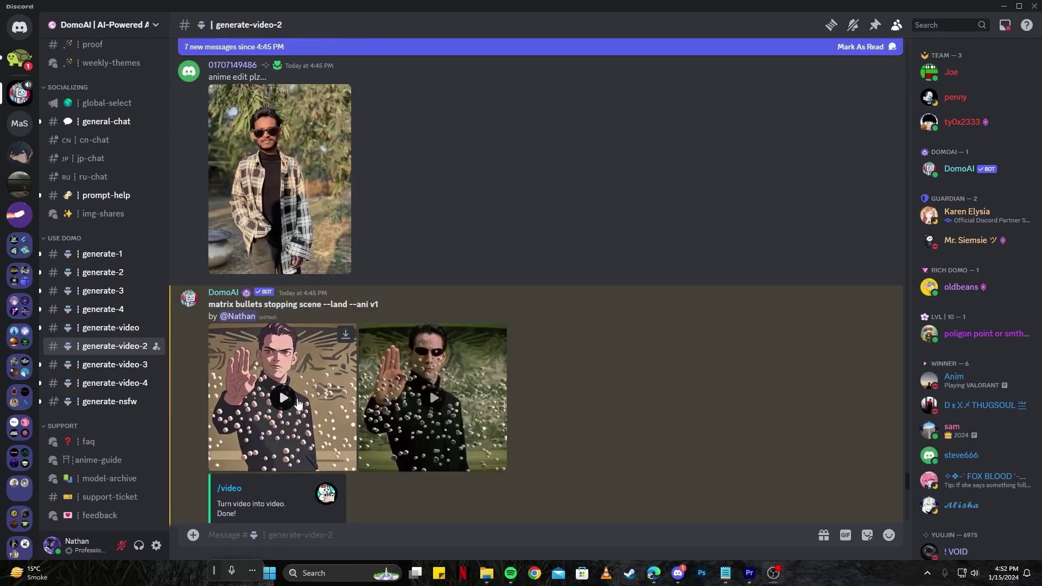
Play the anime matrix video enlarged and replay it from the start.
{"action": "left_click", "coordinate": [297, 403]}
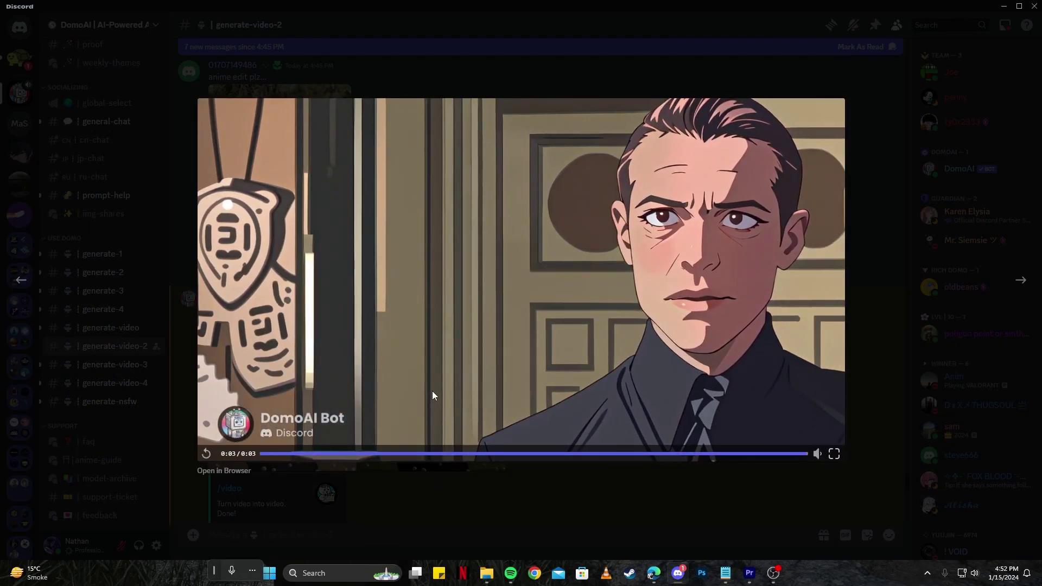
{"action": "left_click", "coordinate": [209, 458]}
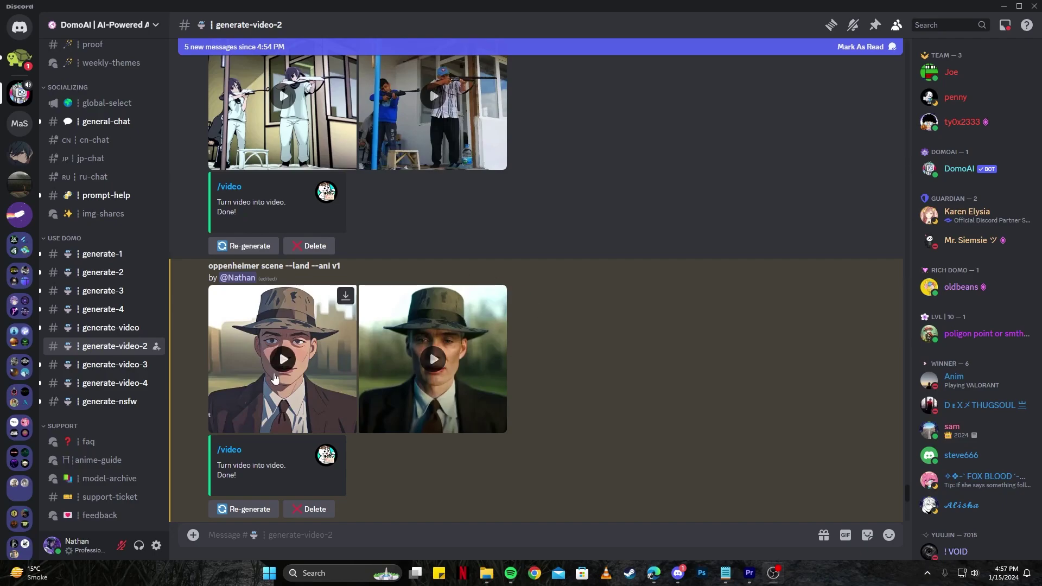
Watch the anime Oppenheimer video enlarged in the media viewer.
{"action": "left_click", "coordinate": [274, 379]}
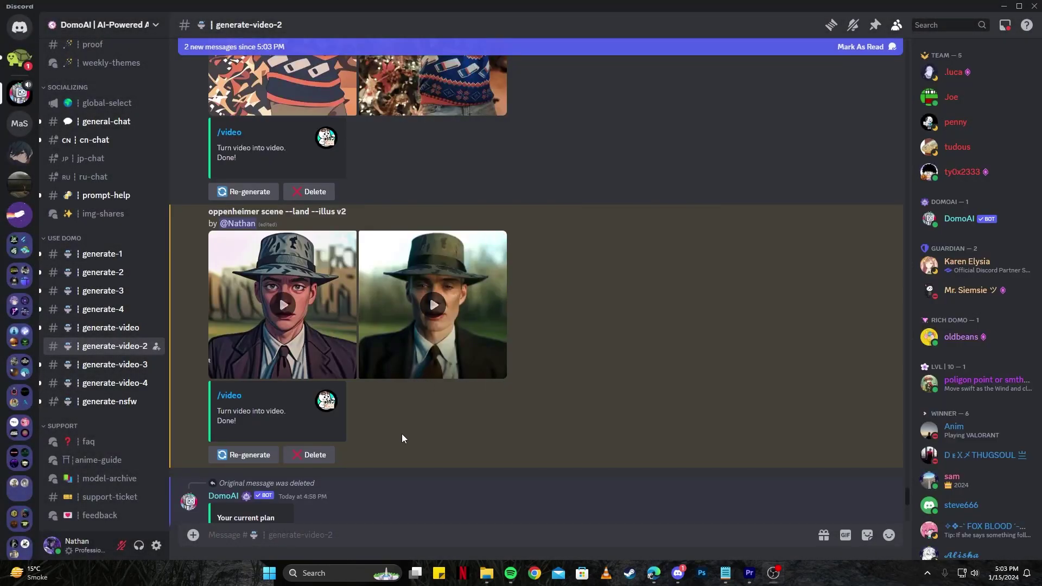
{"action": "mouse_move", "coordinate": [380, 336]}
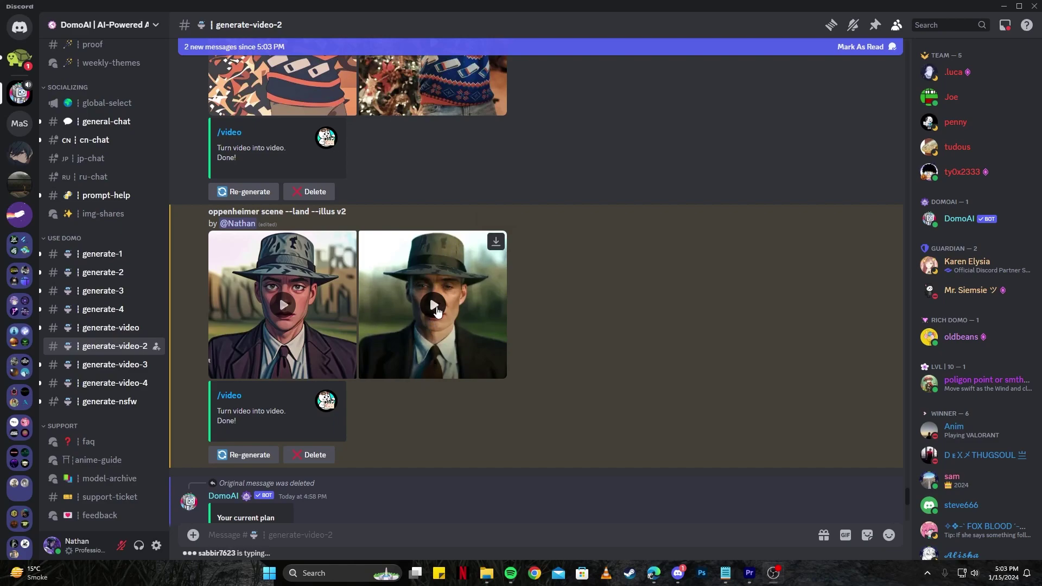
{"action": "left_click", "coordinate": [429, 294]}
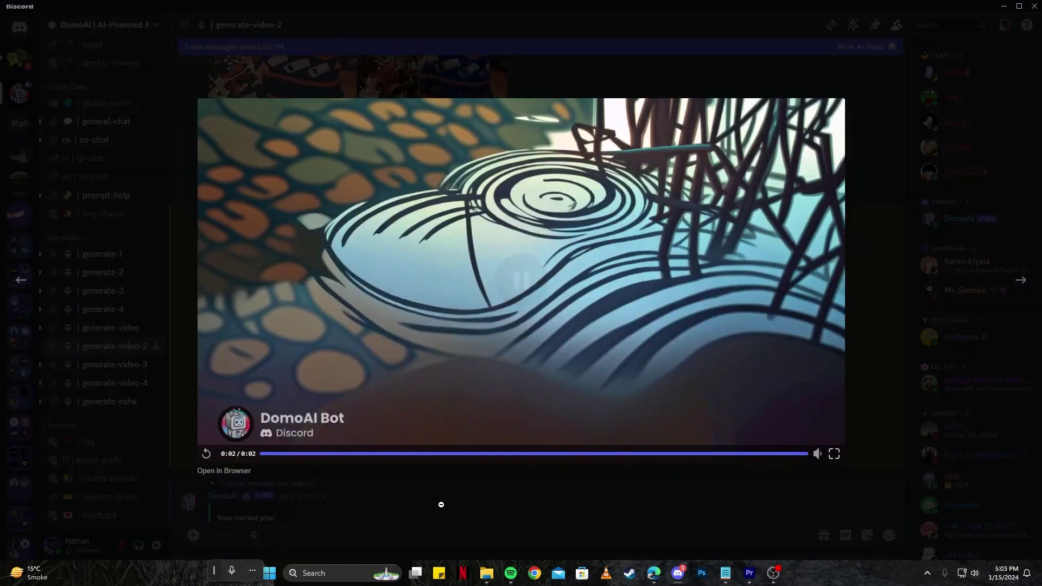
Run the /gen text-to-art command with the Titanic boat-scene prompt using --sq --illusxl v2.
{"action": "left_click", "coordinate": [441, 504]}
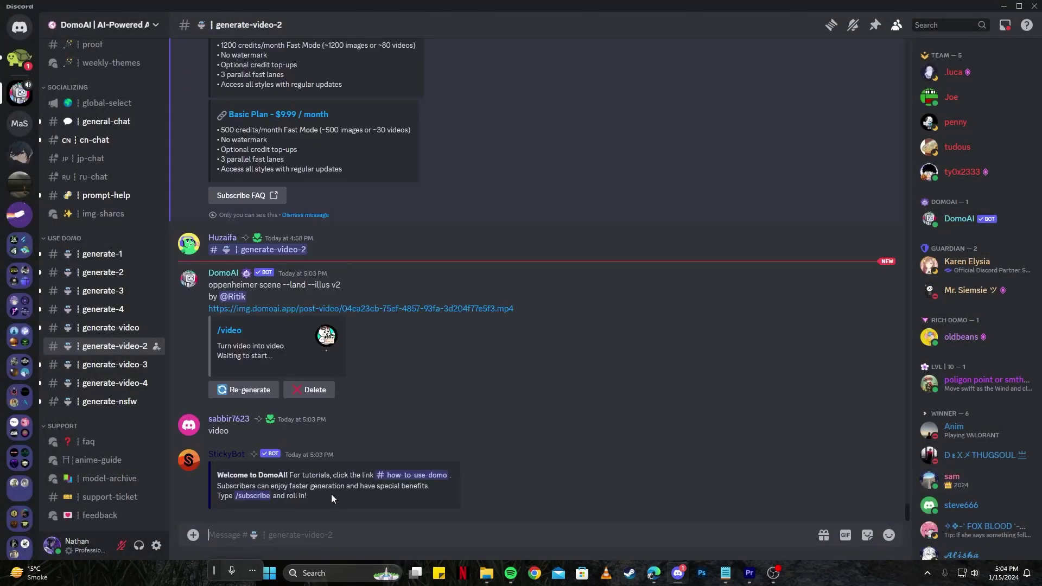
{"action": "type", "text": "/"}
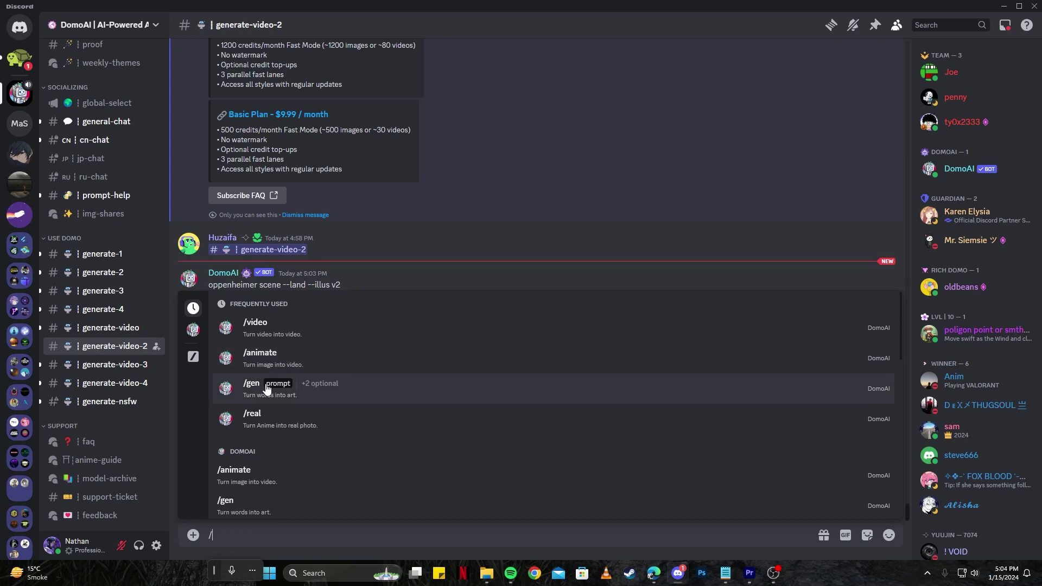
{"action": "left_click", "coordinate": [354, 393]}
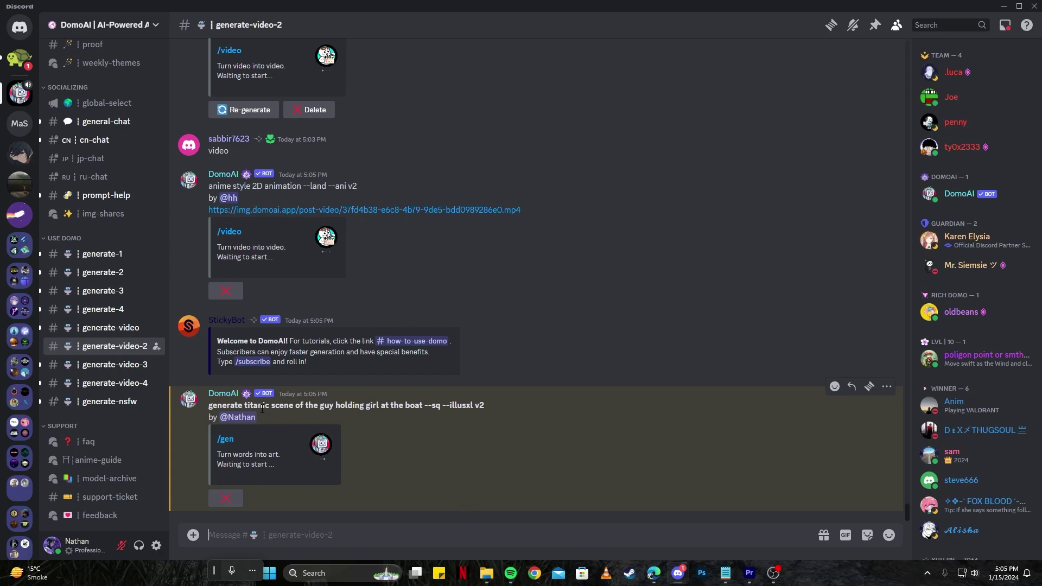
{"action": "left_click_drag", "start_coordinate": [247, 406], "coordinate": [402, 411]}
{"action": "left_click", "coordinate": [718, 513]}
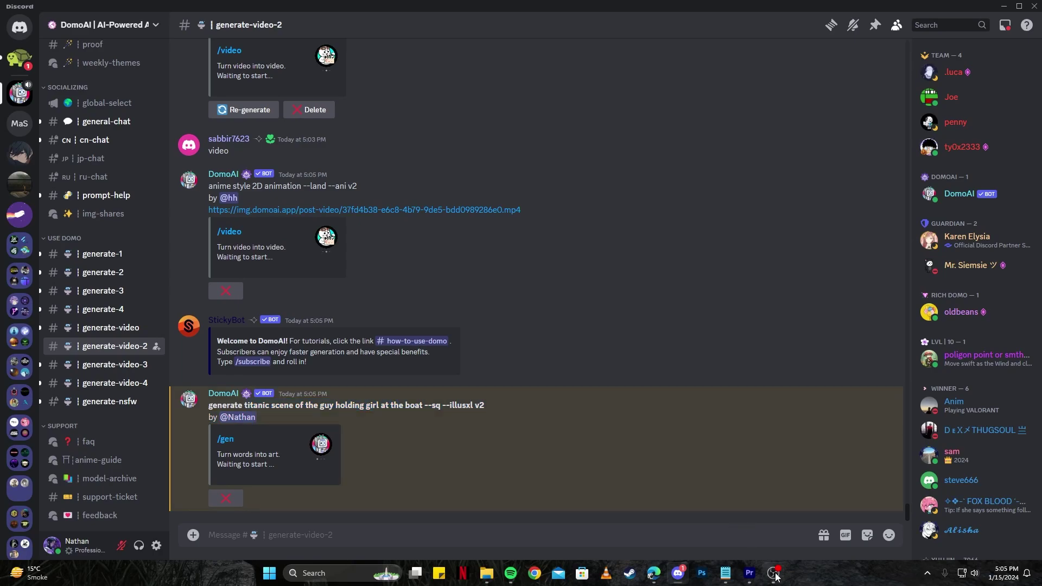
Enlarge the resulting four-image boat grid to view it.
{"action": "type", "text": "/"}
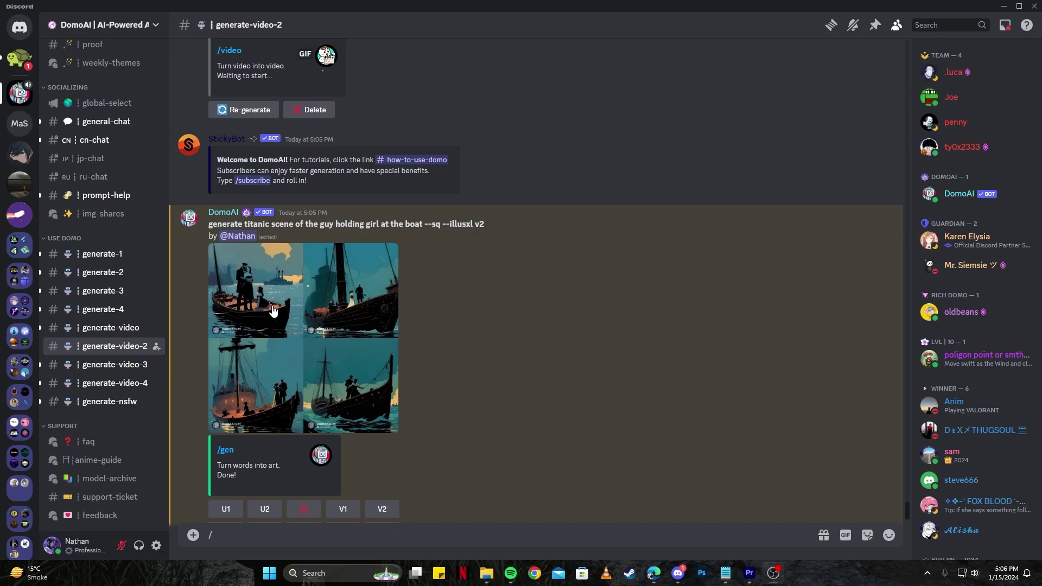
{"action": "left_click", "coordinate": [365, 312]}
{"action": "left_click", "coordinate": [343, 306]}
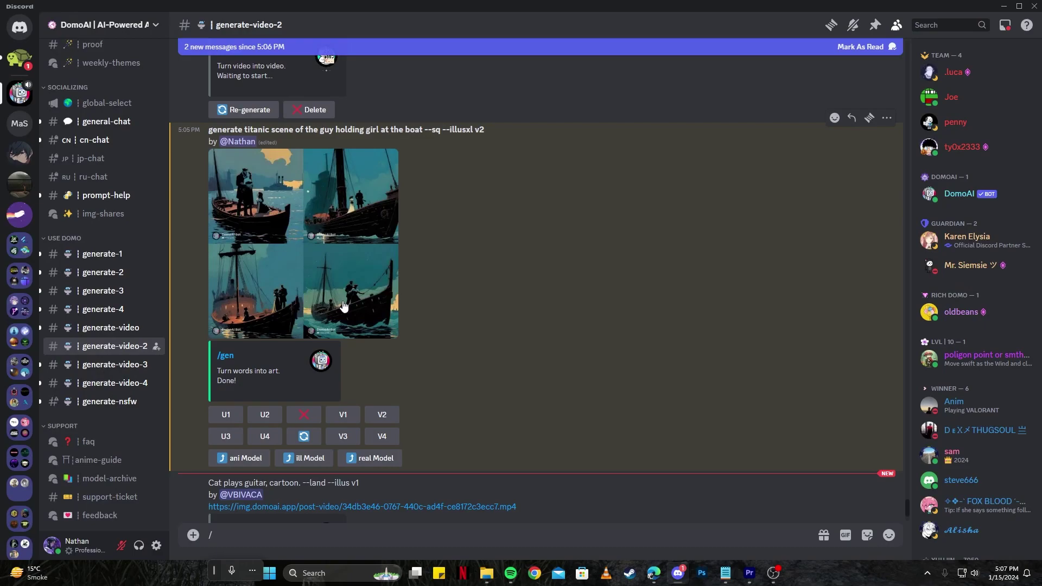
{"action": "left_click", "coordinate": [344, 305]}
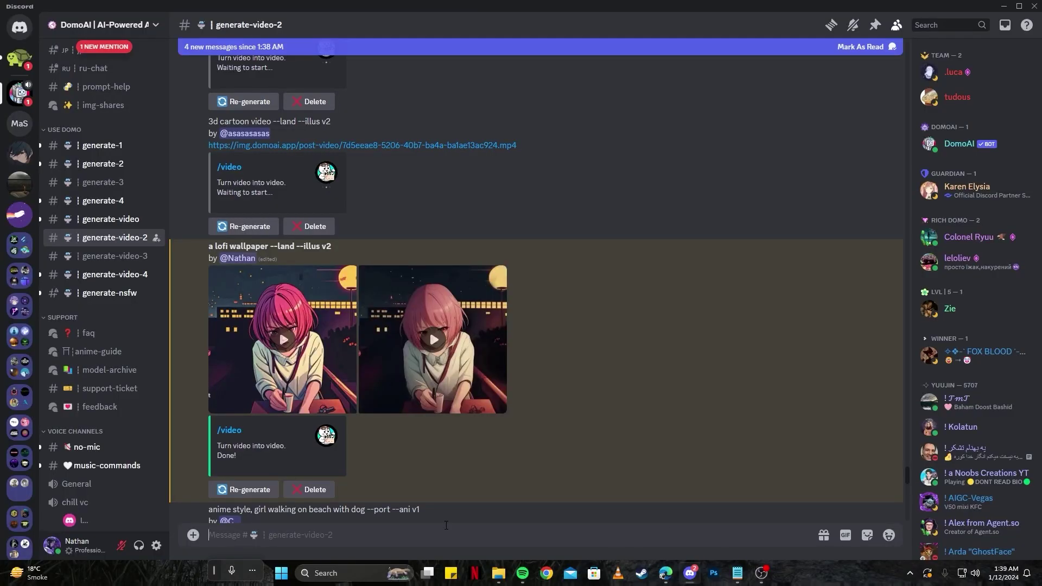
Send the anime portrait through /real to convert it into a realistic photo.
{"action": "type", "text": "/"}
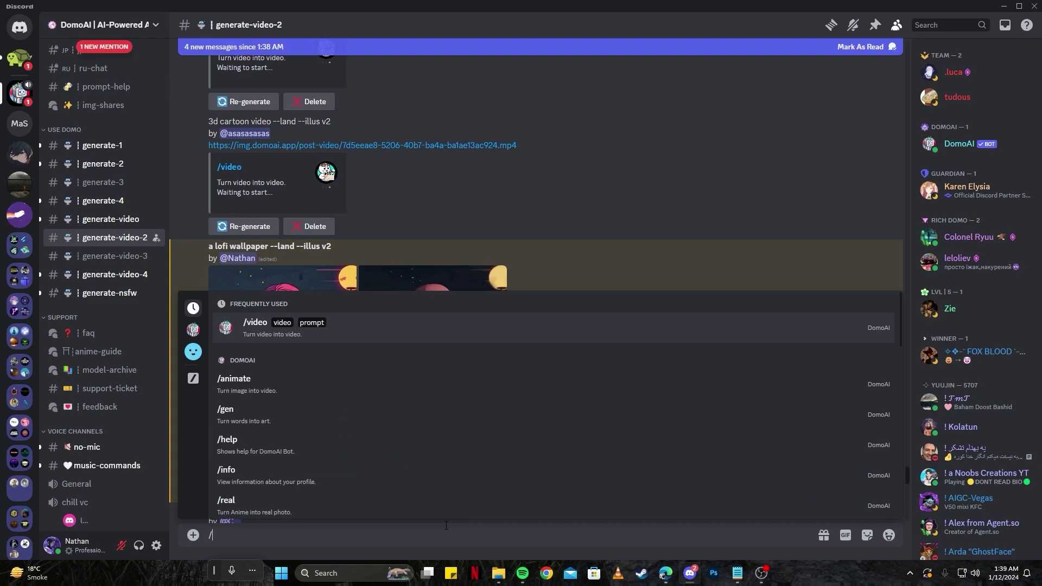
{"action": "type", "text": "real"}
{"action": "key", "text": "Return"}
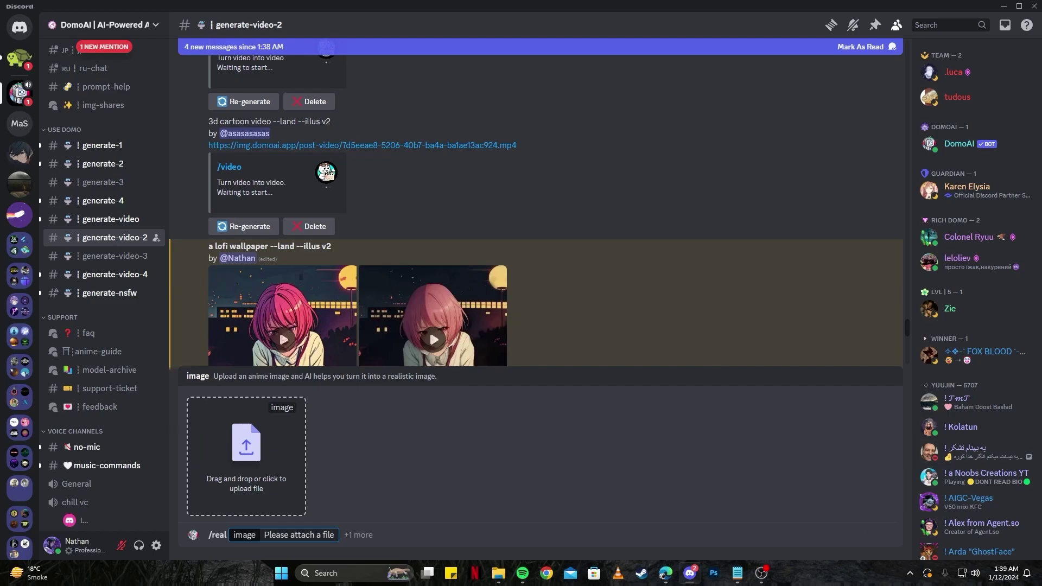
{"action": "left_click_drag", "start_coordinate": [279, 330], "coordinate": [296, 482]}
{"action": "key", "text": "Tab"}
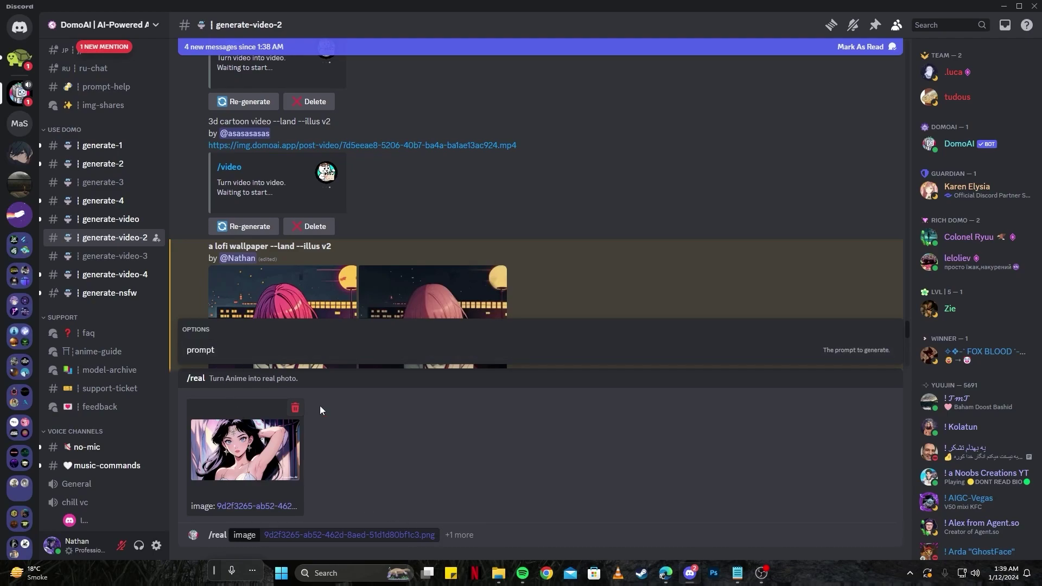
{"action": "key", "text": "Return"}
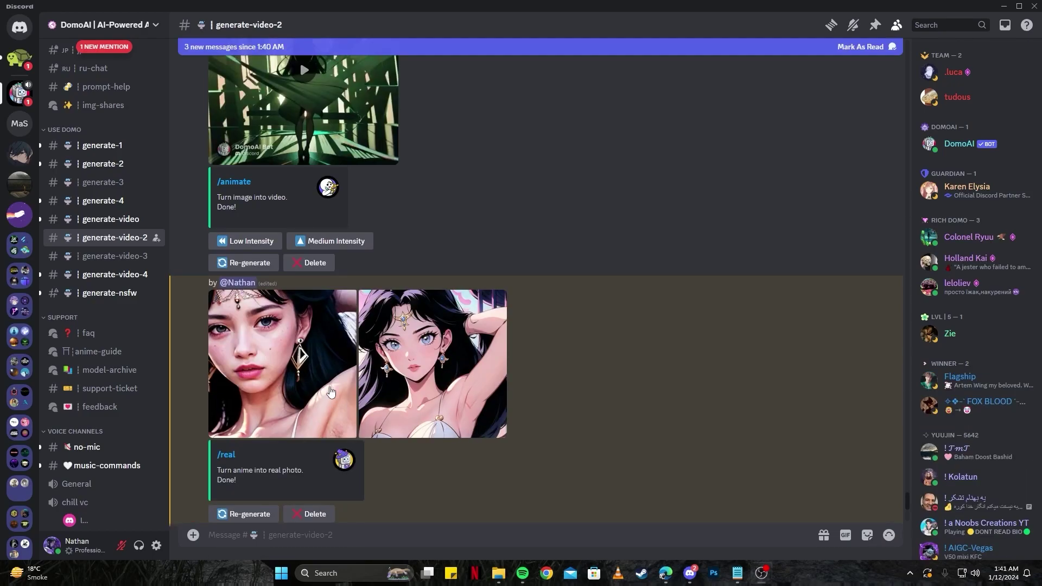
View the realistic photo result enlarged, then select the /animate command.
{"action": "left_click", "coordinate": [324, 389]}
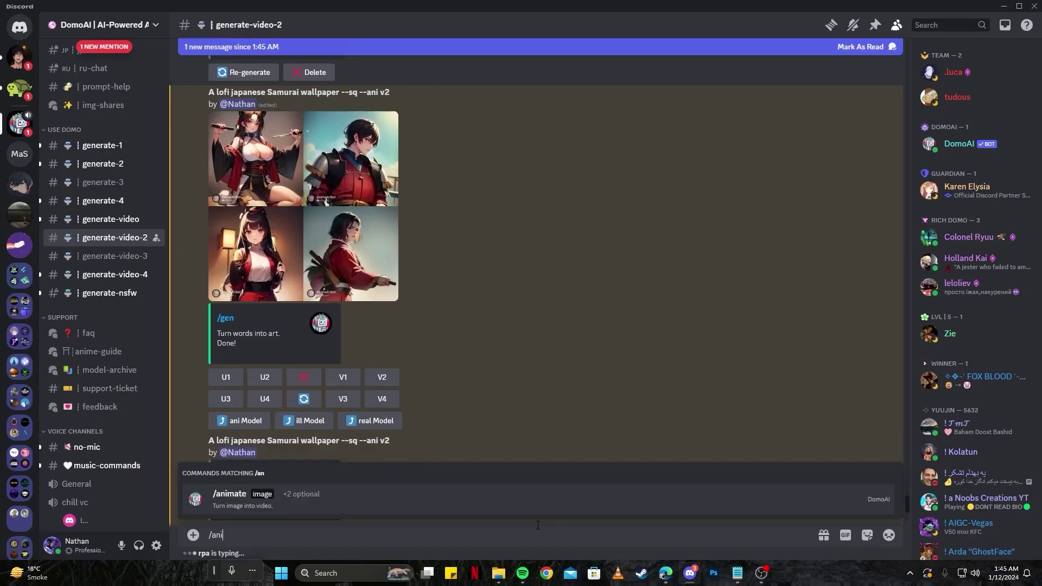
{"action": "type", "text": "ma"}
{"action": "key", "text": "Tab"}
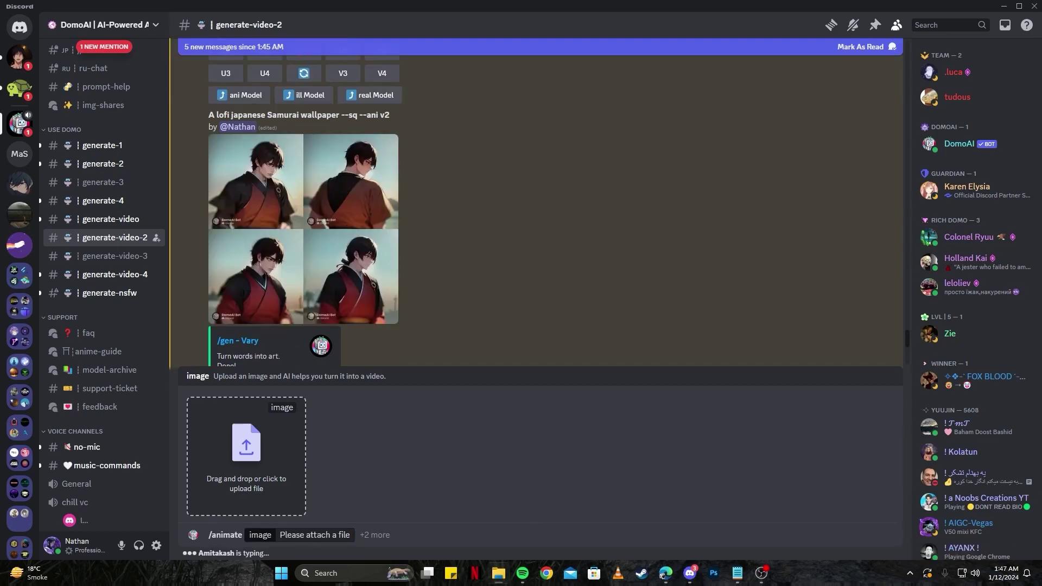
Attach the red-kit footballer photo to /animate and send the request.
{"action": "left_click_drag", "start_coordinate": [228, 429], "coordinate": [239, 434]}
{"action": "left_click", "coordinate": [526, 535]}
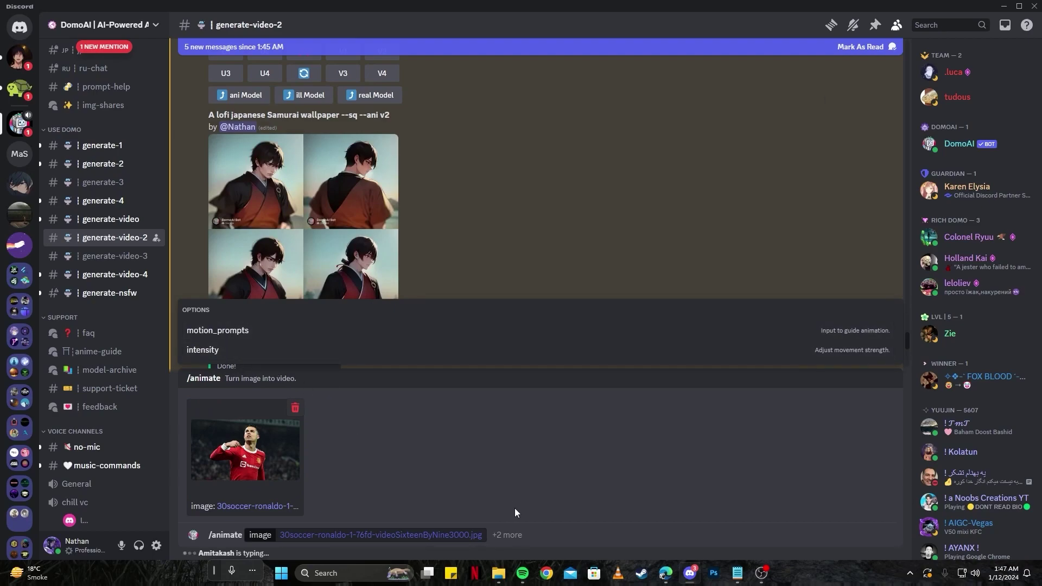
{"action": "key", "text": "Return"}
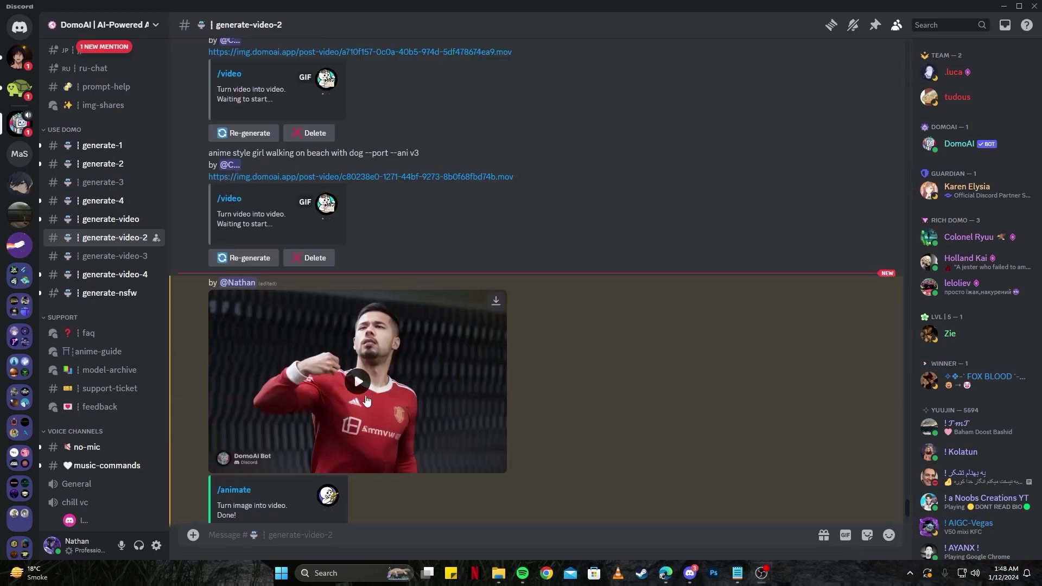
{"action": "left_click", "coordinate": [366, 401]}
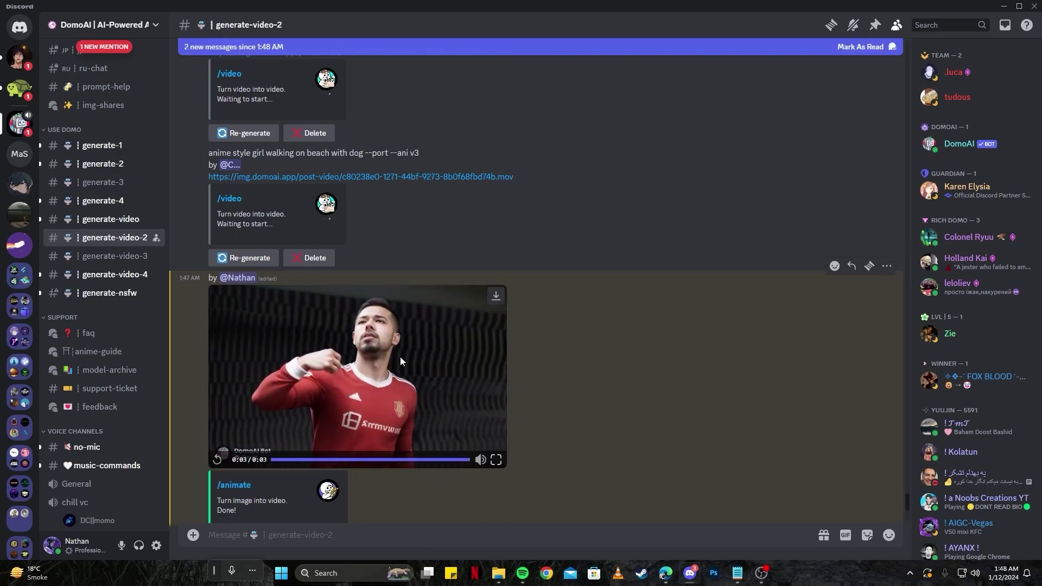
{"action": "left_click", "coordinate": [217, 459]}
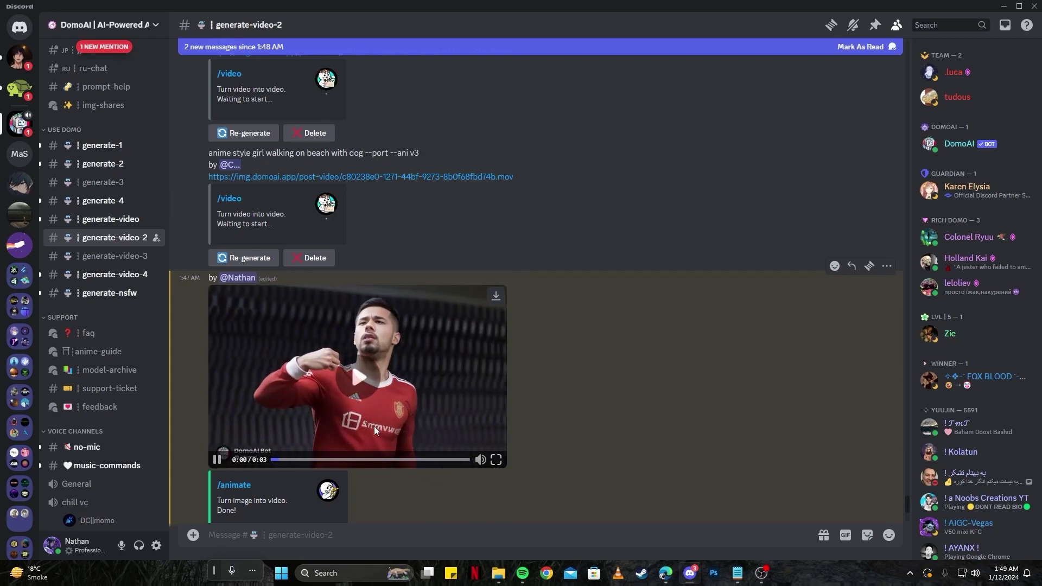